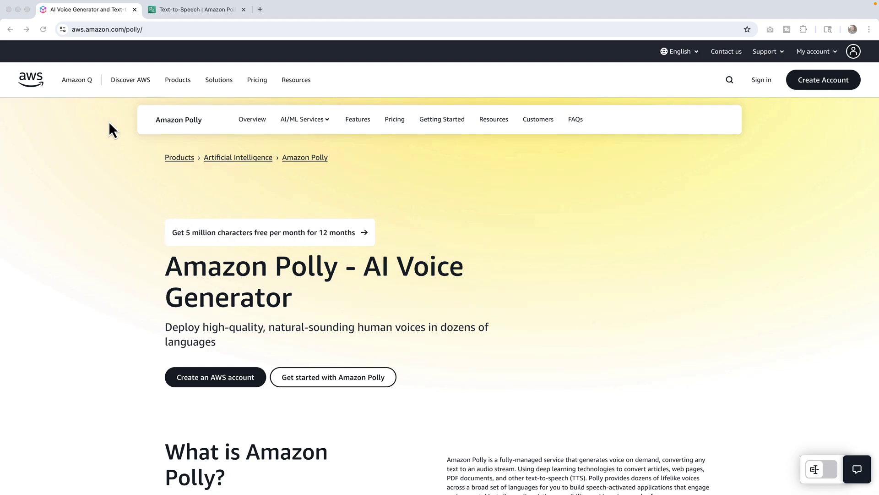
Open the Amazon Polly pricing page and read the Pricing and Free tier sections.
click(395, 123)
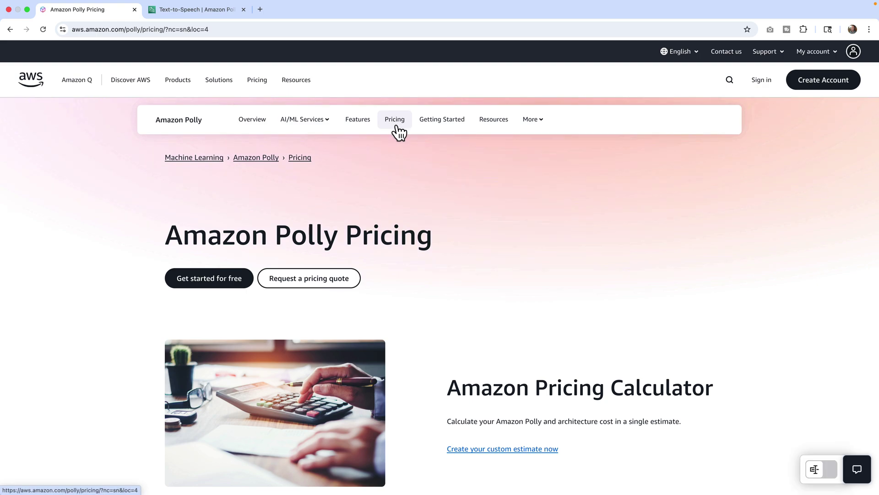
scroll(400, 133, down, 3)
scroll(401, 133, down, 8)
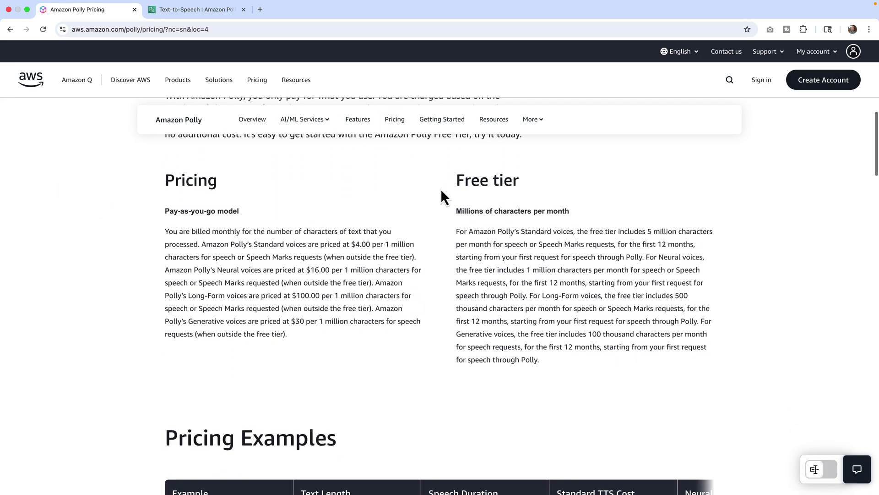
drag(458, 178, 563, 367)
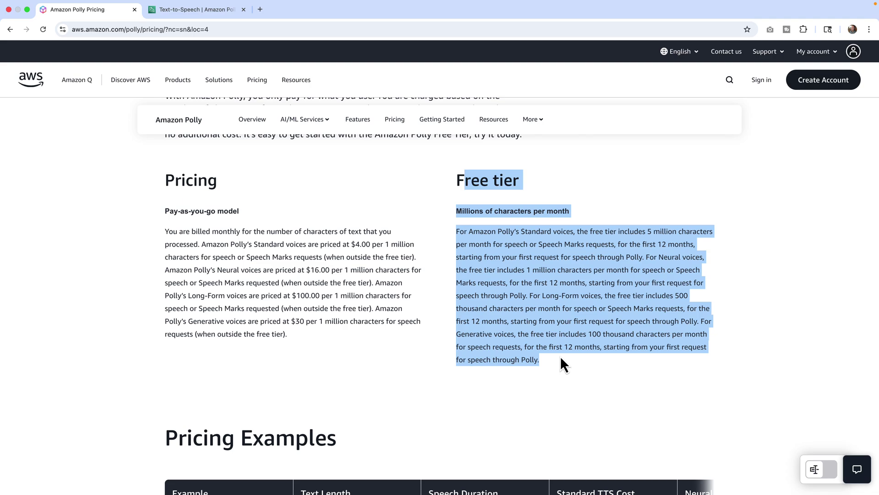
click(561, 360)
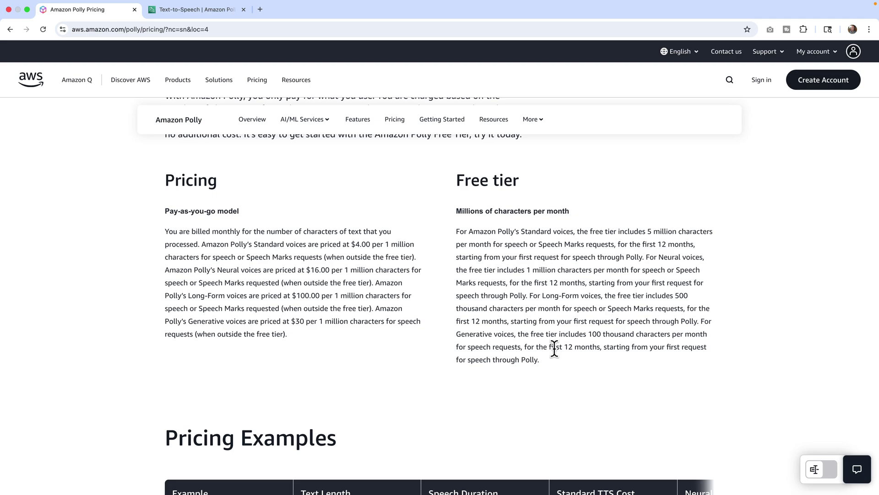
scroll(375, 215, down, 3)
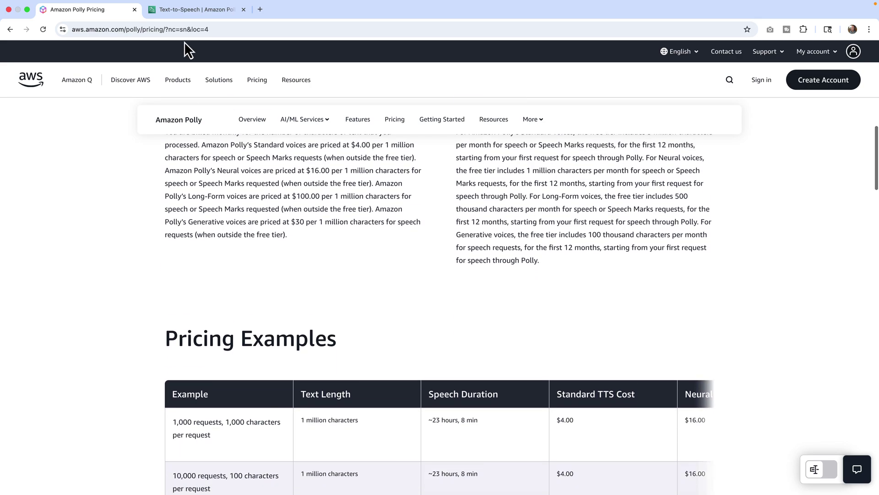
Switch to the Polly Text-to-Speech console and change its region to N. Virginia (us-east-1).
click(185, 12)
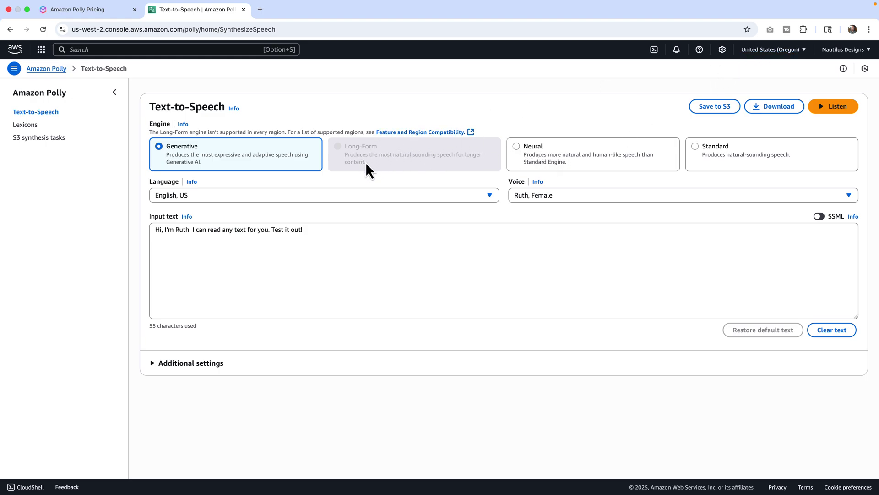
click(774, 52)
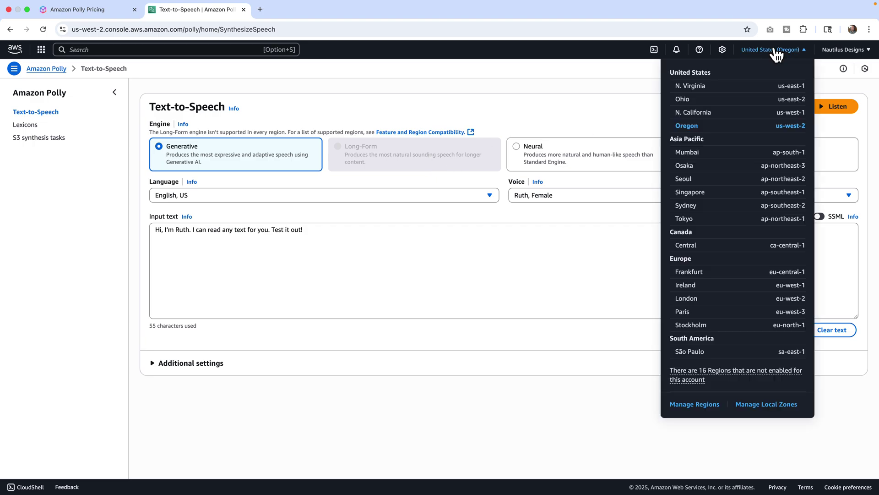
click(697, 87)
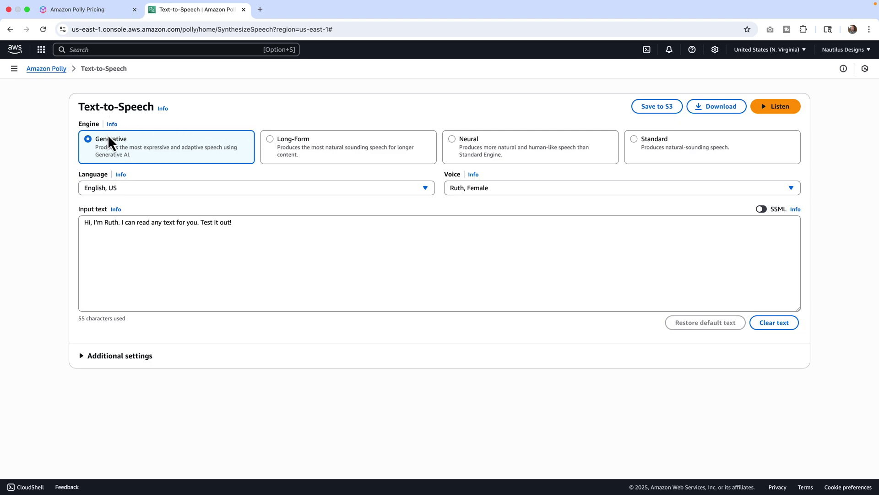
Return to the Polly pricing page and examine the Standard, Neural, Long-form and Generative cost columns in Pricing Examples.
click(108, 11)
scroll(472, 133, up, 3)
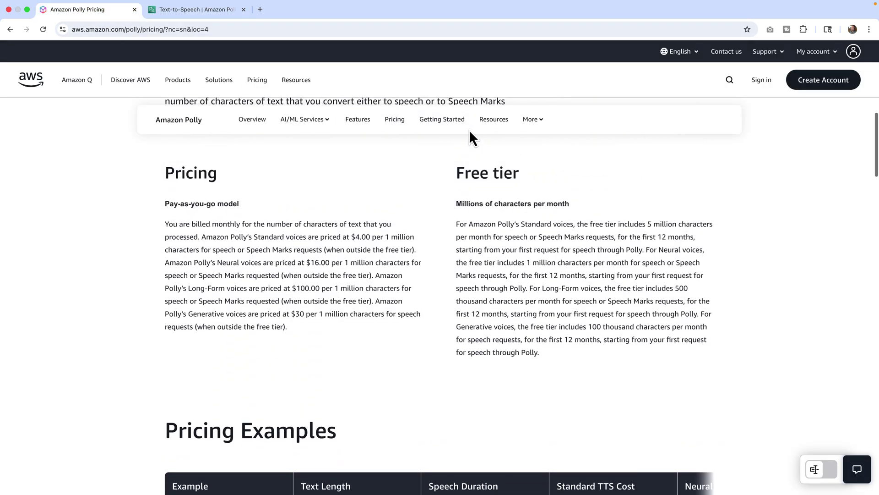
scroll(472, 137, down, 1)
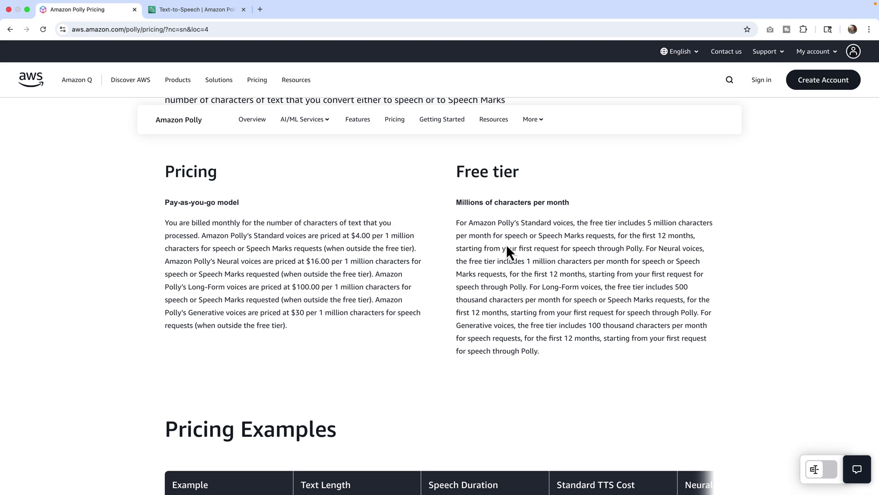
scroll(508, 252, down, 5)
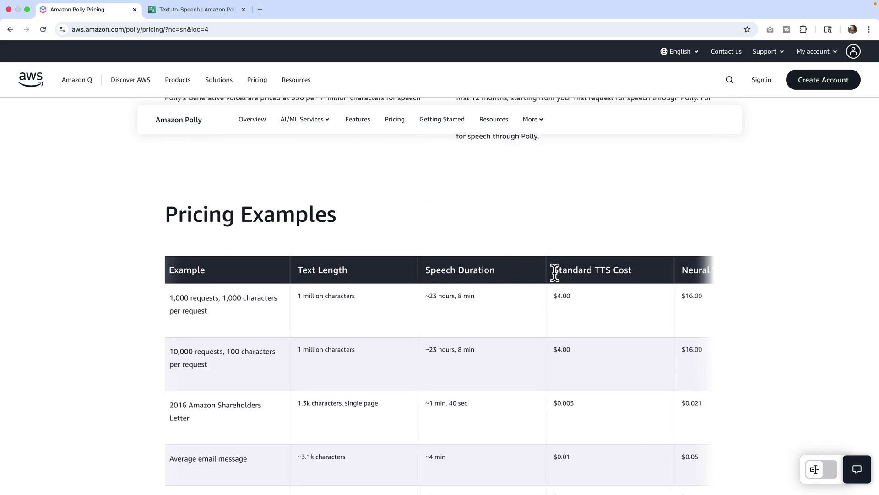
drag(554, 270, 591, 271)
scroll(590, 274, right, 3)
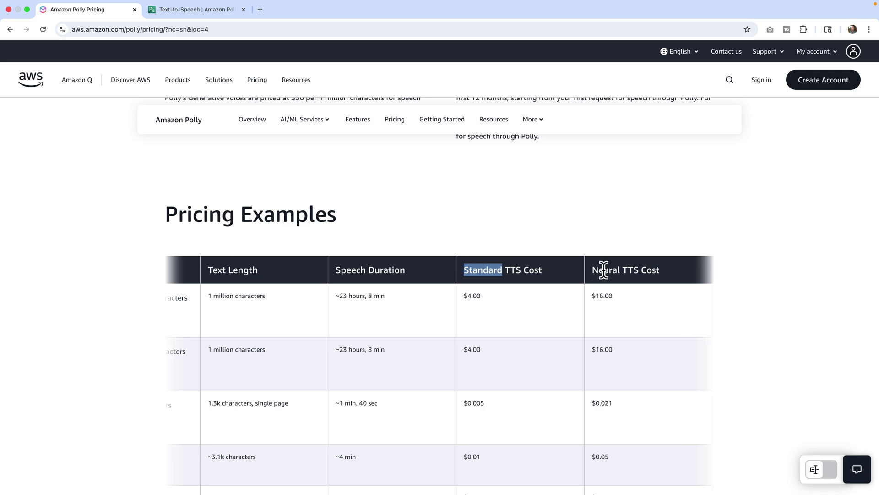
scroll(604, 270, right, 5)
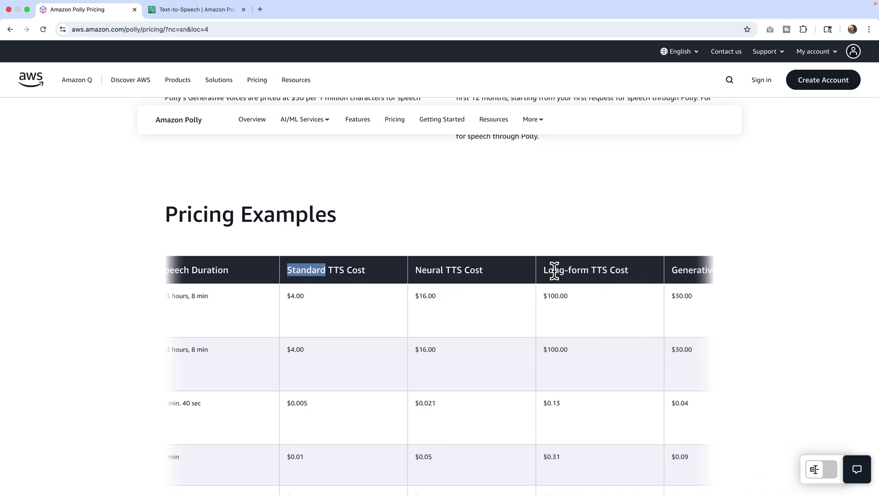
scroll(552, 270, right, 1)
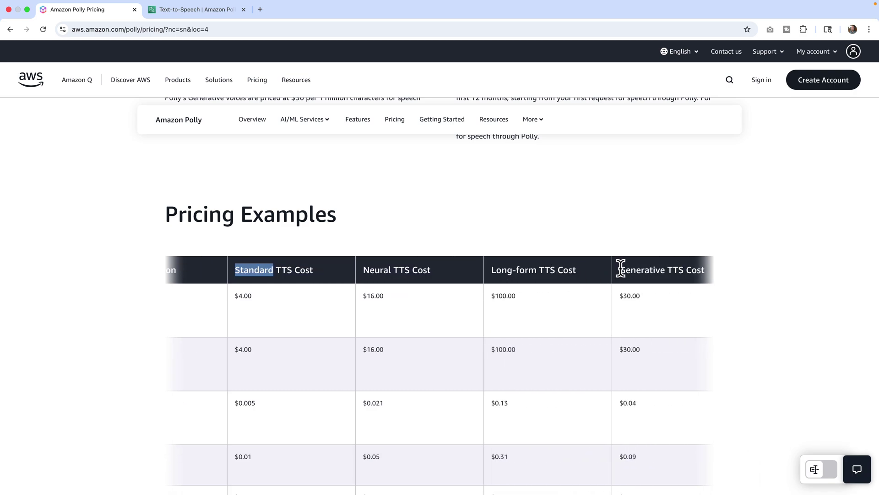
scroll(621, 268, up, 4)
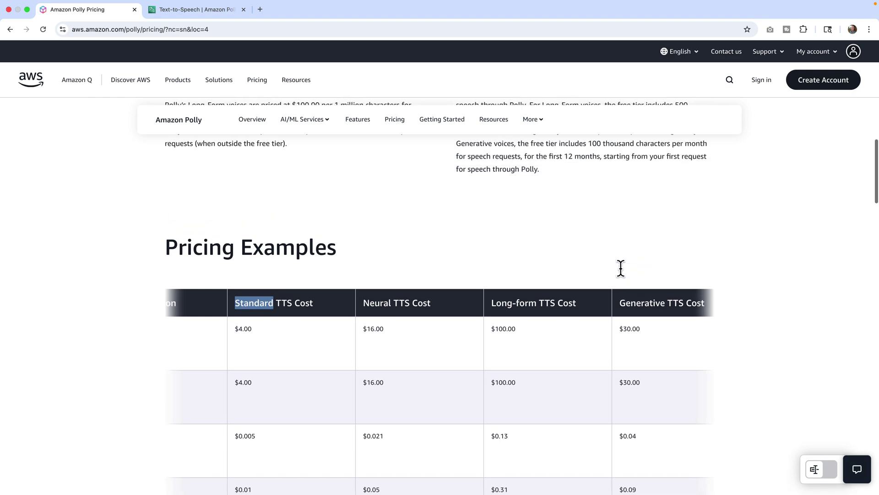
Read the free tier allowances for Standard and Neural voices, and check those engines in the Text-to-Speech console.
scroll(621, 268, down, 1)
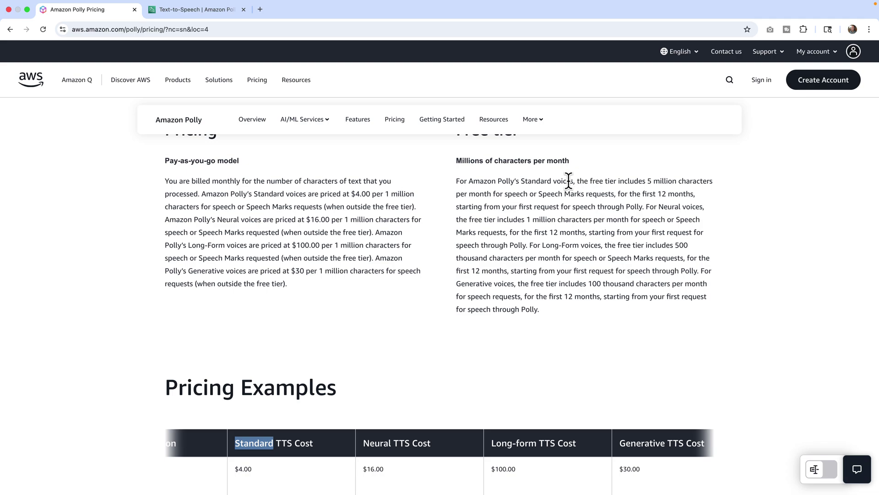
drag(647, 180, 646, 204)
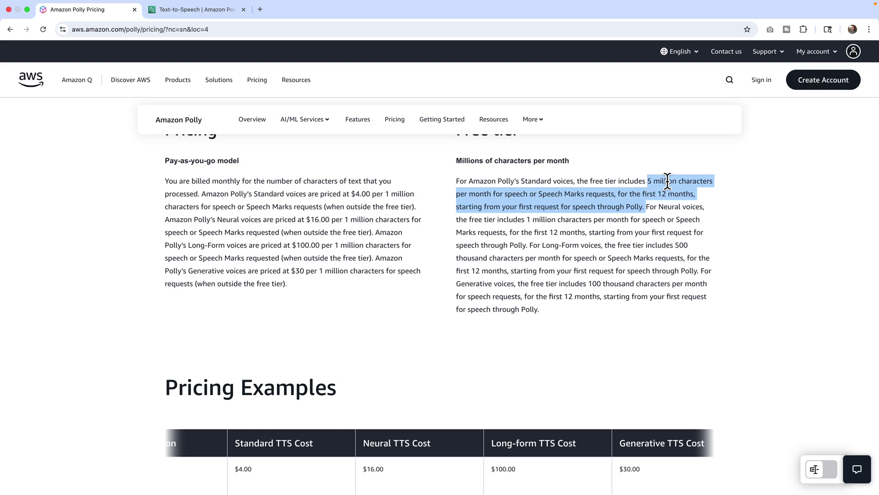
click(667, 210)
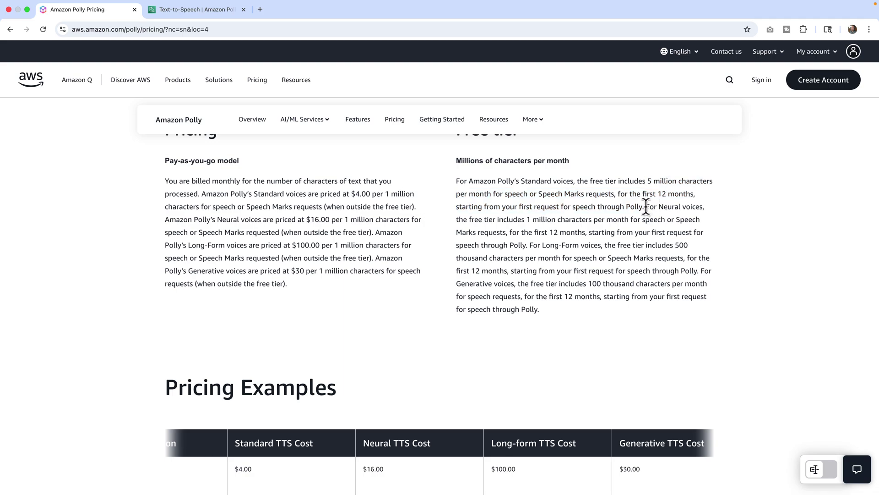
drag(645, 206, 510, 231)
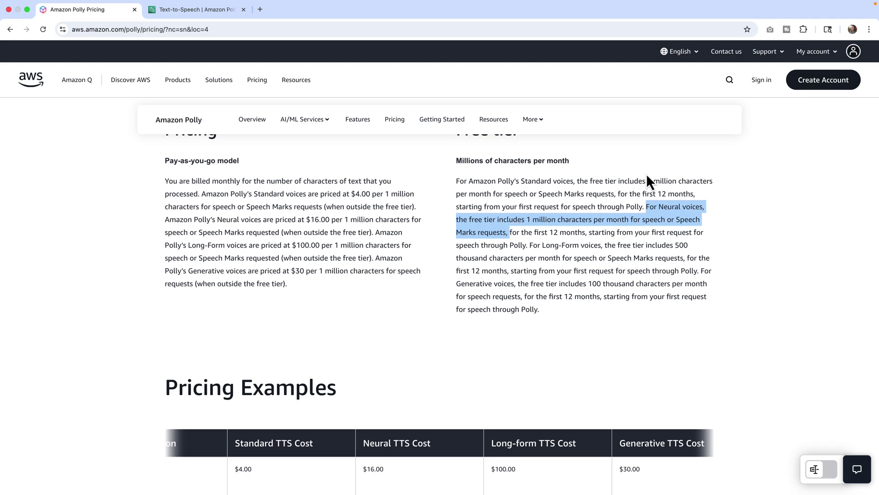
click(187, 11)
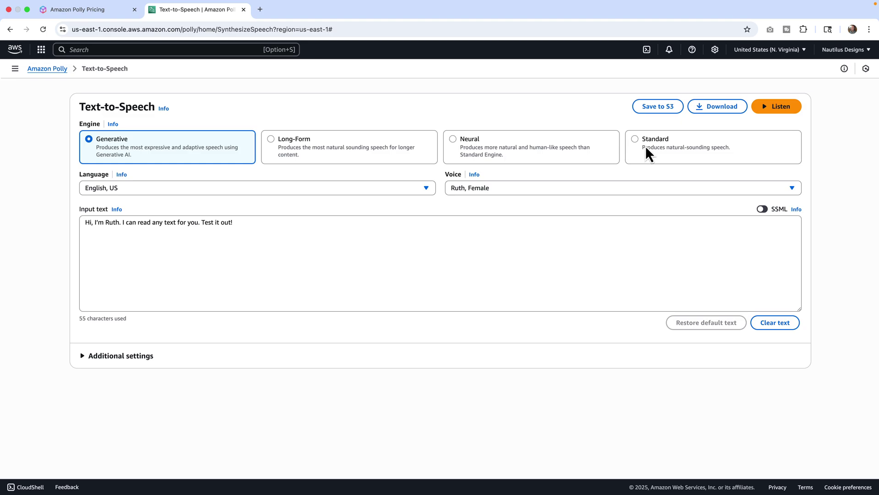
Read the Long-Form voices' free tier allowance on the pricing page, and look at the engine options in the Text-to-Speech console.
click(99, 14)
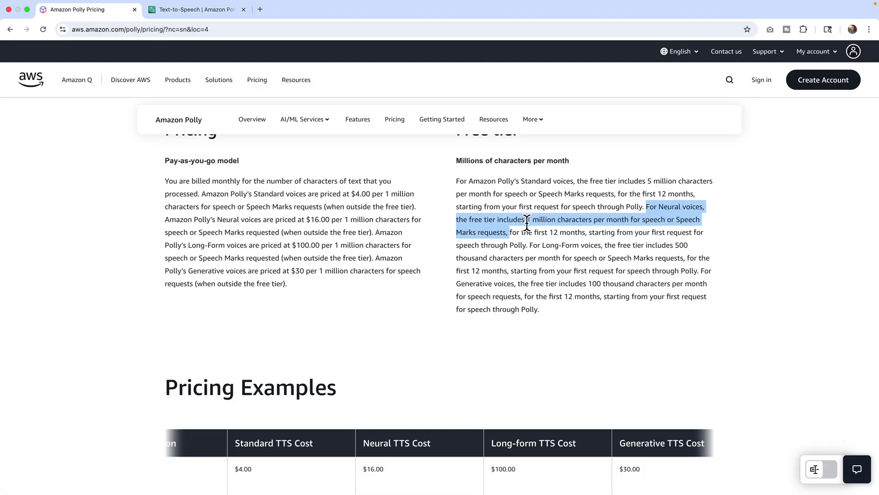
drag(528, 242, 539, 249)
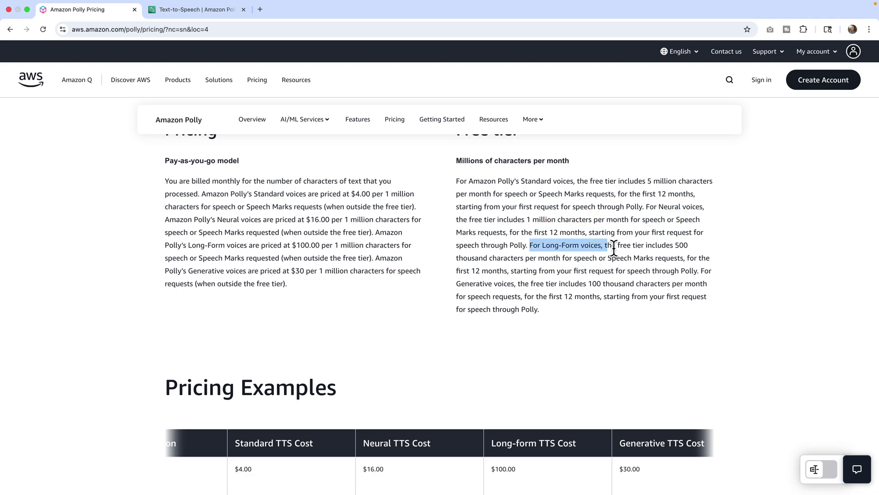
drag(613, 247, 599, 257)
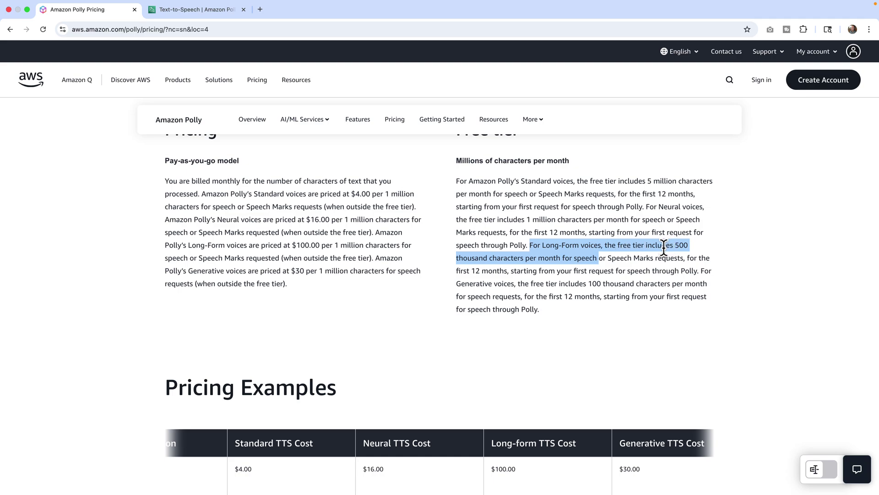
click(646, 264)
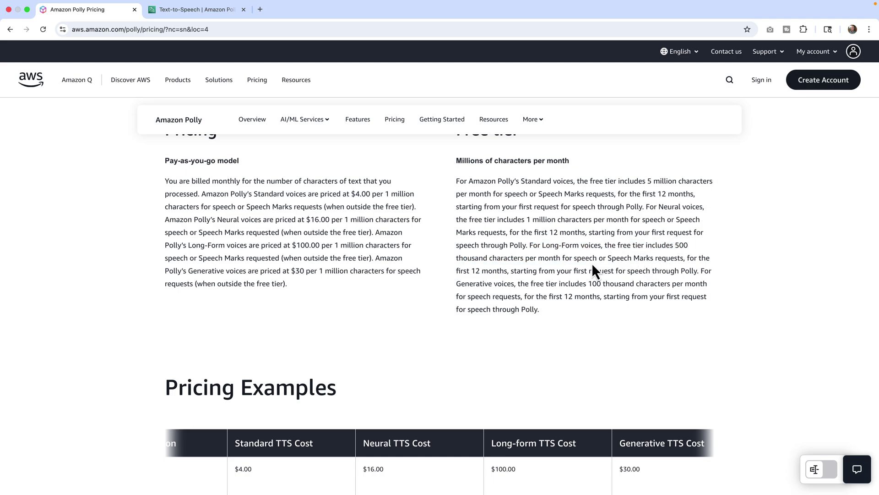
click(202, 11)
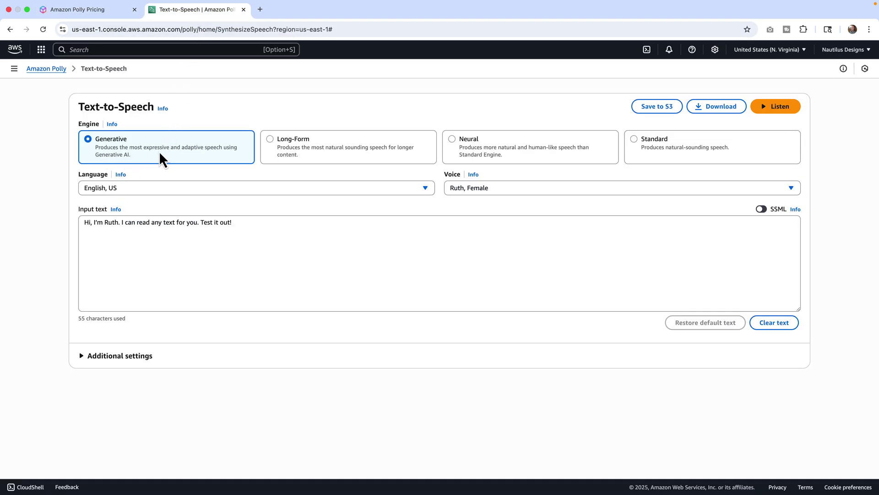
Return to the pricing page and read the free tier allowance for Generative voices.
click(89, 12)
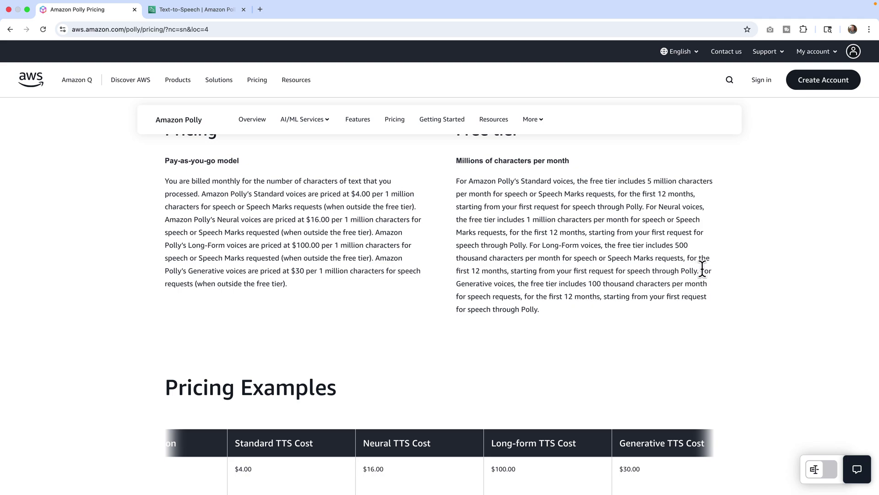
drag(702, 269, 600, 311)
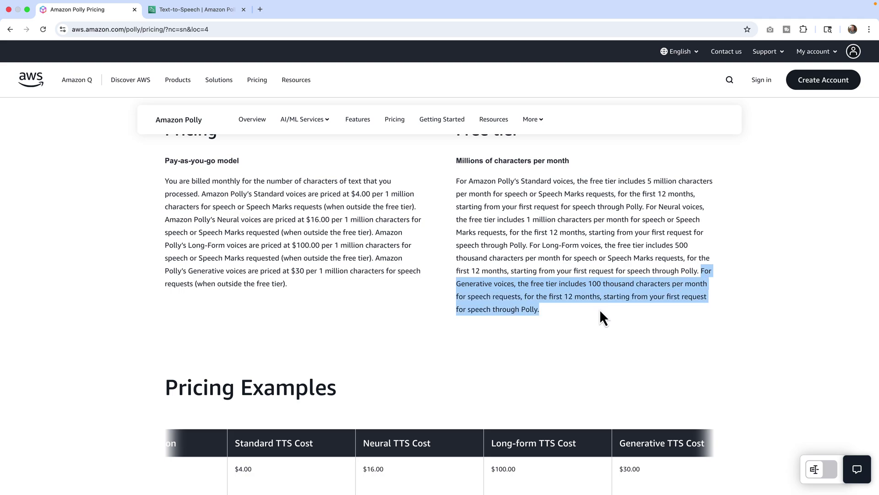
click(600, 311)
Review the example texts in Pricing Examples with their lengths and speech durations, starting from the 2016 Amazon Shareholders Letter.
scroll(600, 311, down, 5)
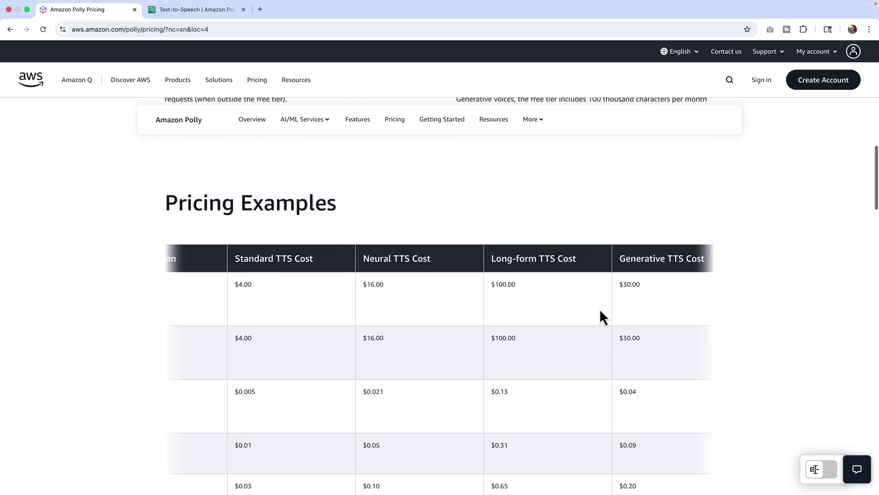
scroll(599, 309, left, 10)
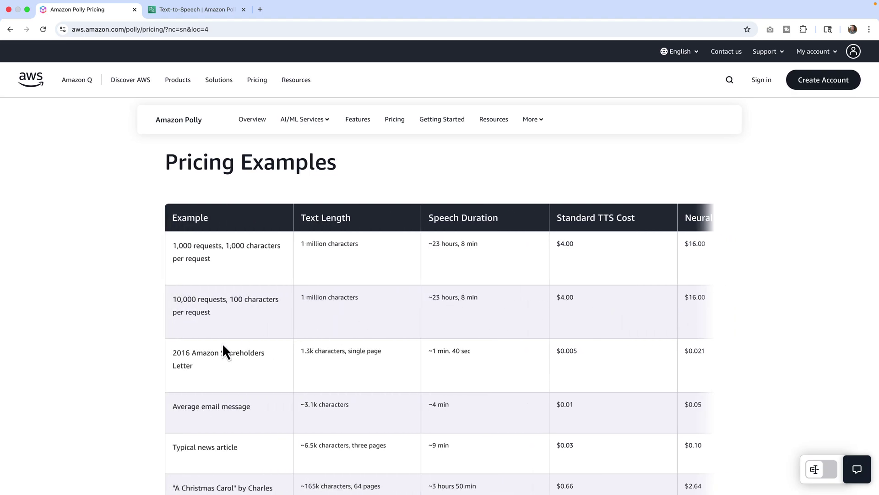
drag(172, 350, 197, 374)
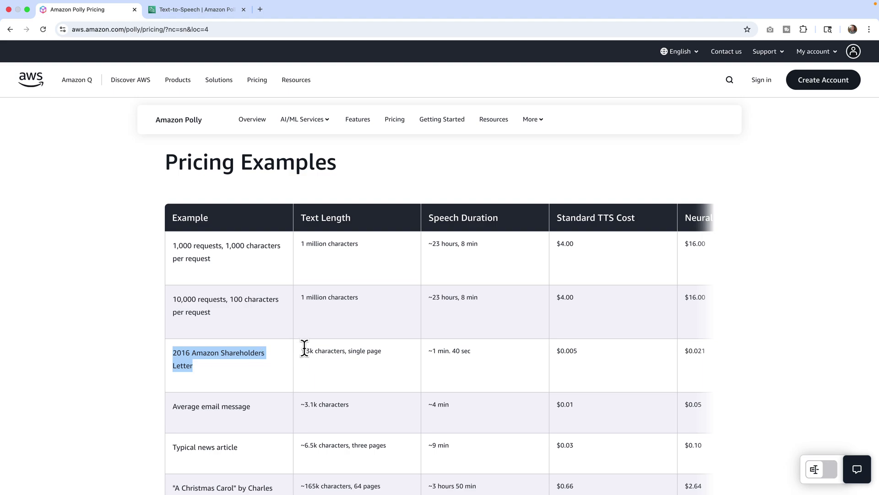
scroll(328, 390, down, 2)
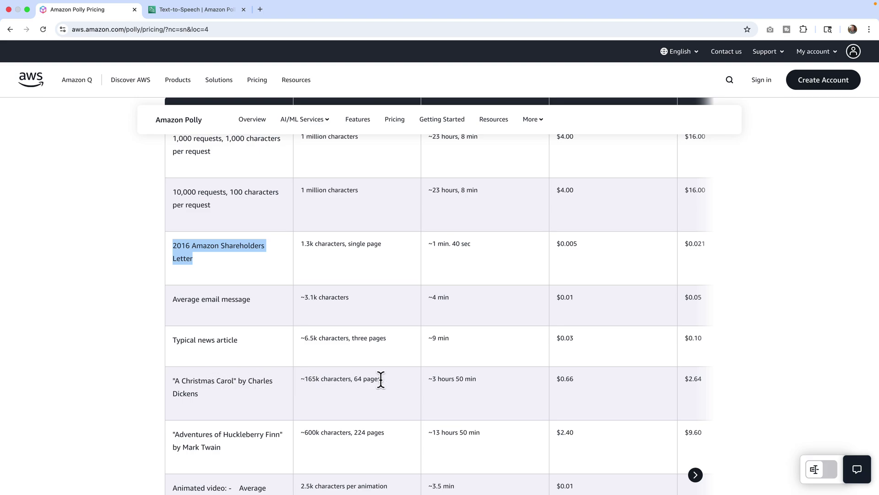
Compare the cost of "A Christmas Carol" across the Standard, Neural, Long-form and Generative columns.
scroll(398, 383, right, 2)
scroll(398, 384, right, 1)
scroll(398, 385, up, 2)
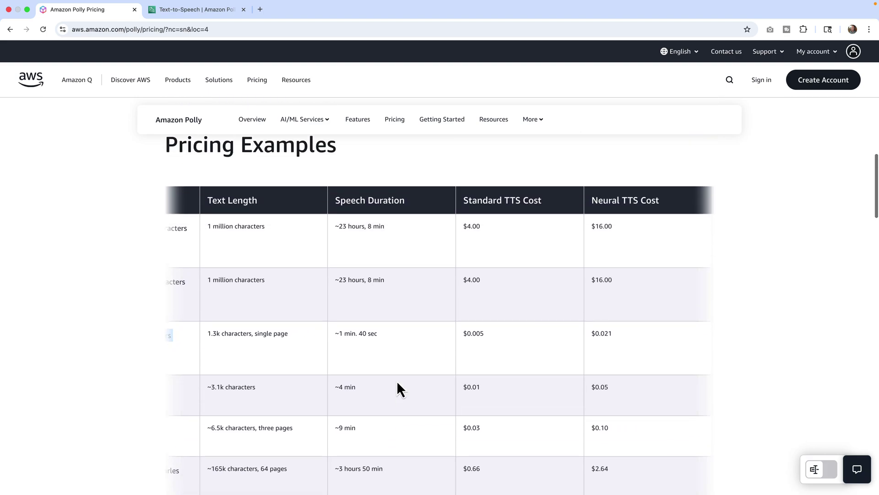
scroll(398, 385, down, 1)
scroll(397, 385, up, 1)
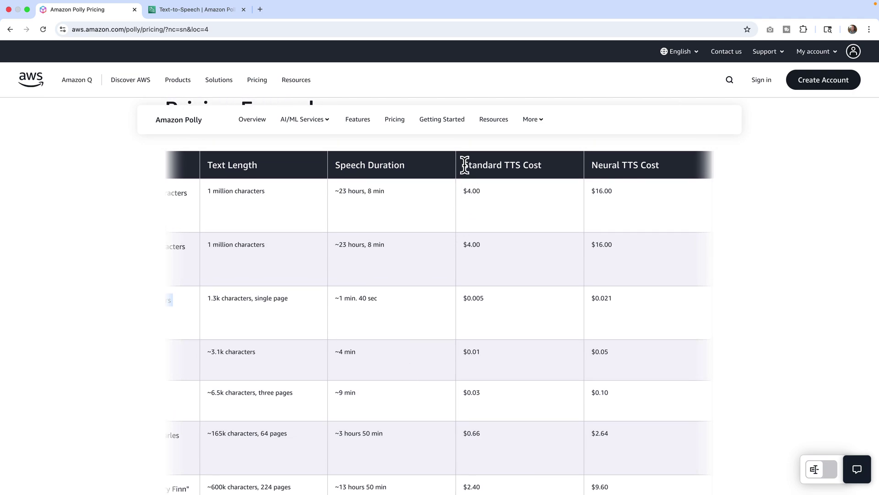
drag(462, 439, 612, 435)
scroll(498, 414, right, 2)
scroll(544, 413, right, 3)
scroll(612, 435, right, 4)
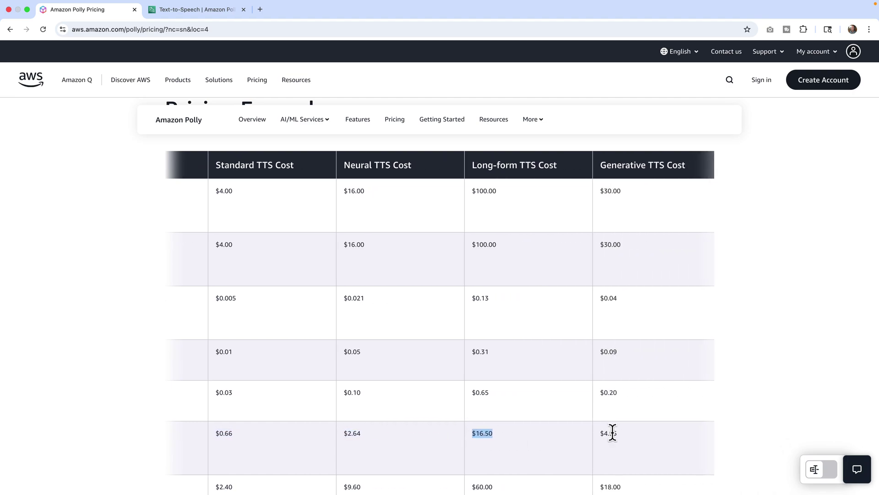
scroll(620, 433, right, 1)
click(601, 432)
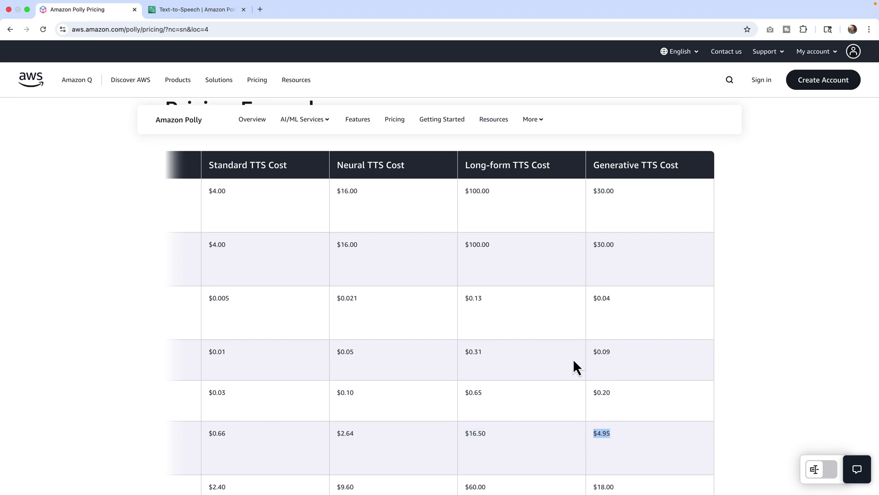
Look over the example texts in the Pricing Examples table once more, down to the animated video row.
scroll(576, 361, left, 12)
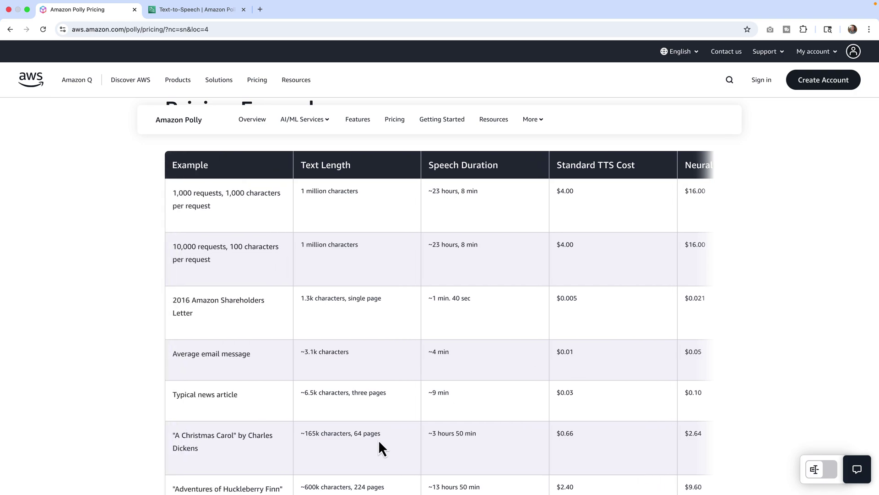
scroll(435, 435, up, 3)
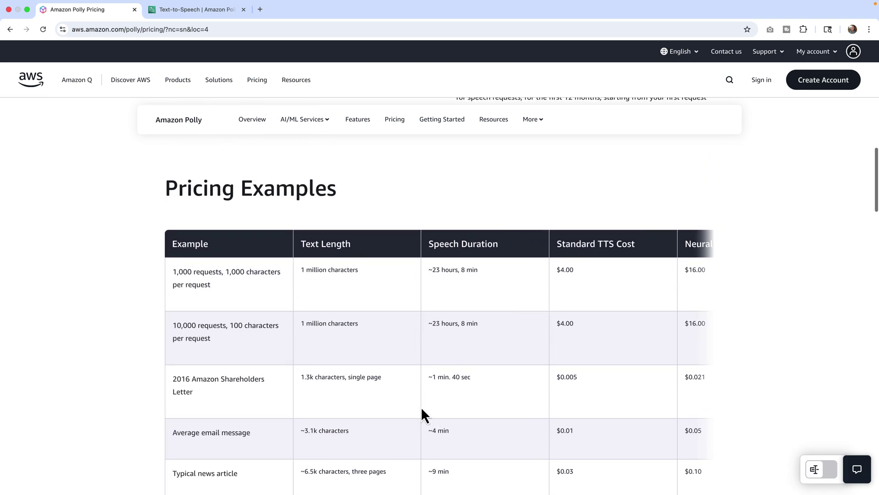
scroll(379, 405, down, 5)
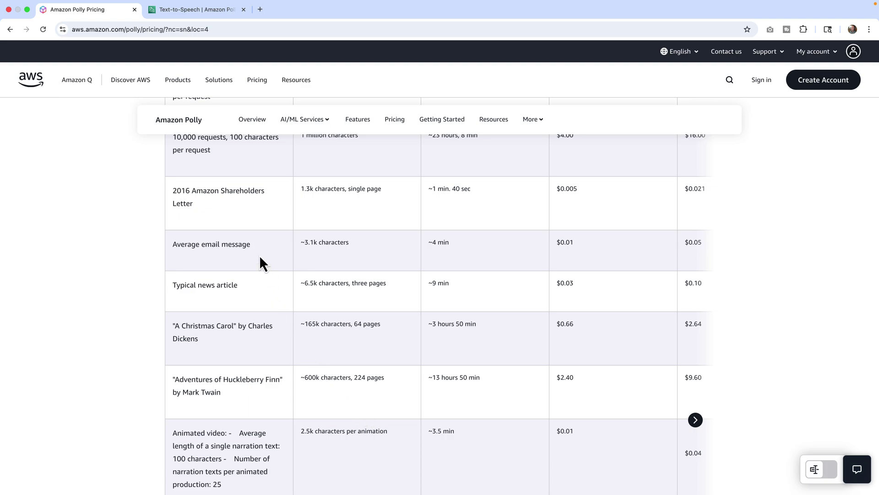
In the Text-to-Speech console, replace the input text with the Golden Gate Bridge passage and check its character count.
click(179, 15)
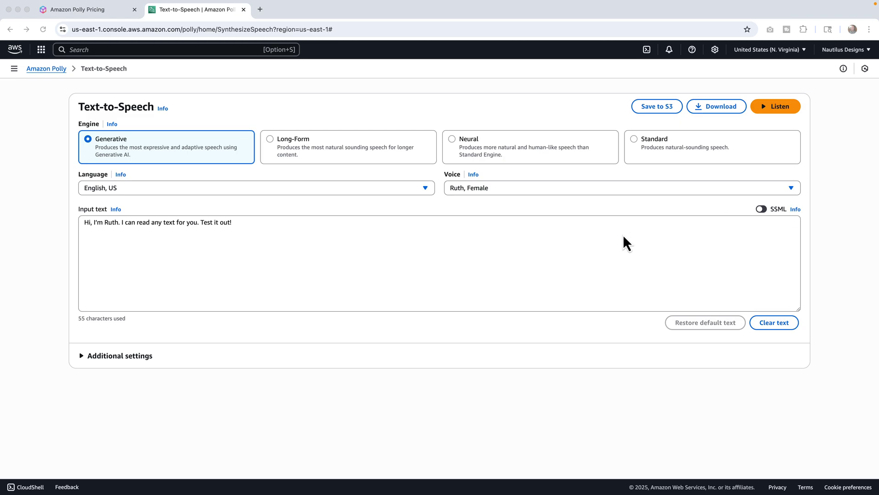
click(609, 238)
key(super+a)
text(The Golden Gate Bridge, an iconic symbol of San Francisco and one of the most photographed bridges in the world, spans 1.7 miles across the Golden Gate Strait, connecting the city to Marin County. Completed in 1937 after four years of construction, it was an engineering marvel of its time and held the title of the world’s longest suspension bridge until 1964. Designed by Joseph Strauss, with help from architect Irving Morrow and engineer Charles Alton Ellis, the bridge is instantly recognizable for its International Orange color and Art Deco details. Despite strong currents, frequent fog, and the Great Depression, the project was completed ahead of schedule and under budget. It quickly became a symbol of American resilience and innovation. Today, the Golden Gate Bridge remains both a critical transportation link and a beloved landmark, drawing millions of tourists and serving as a backdrop for countless films, photographs, and moments of inspiration.)
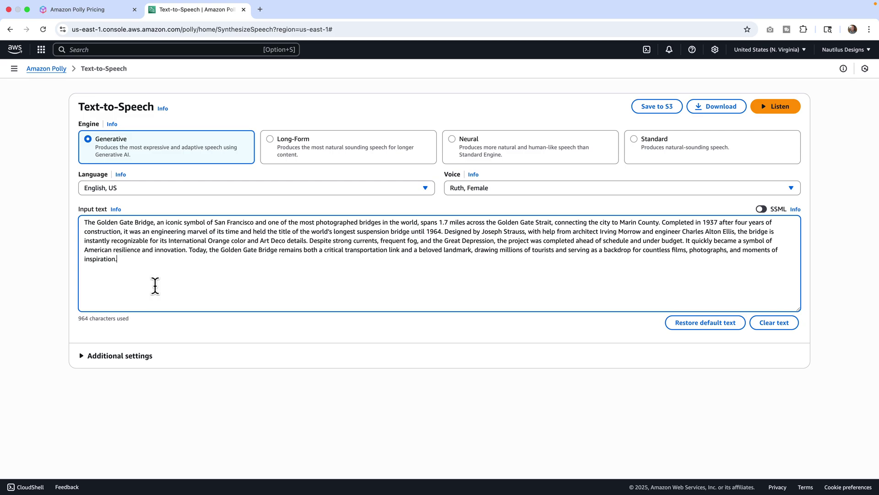
click(89, 321)
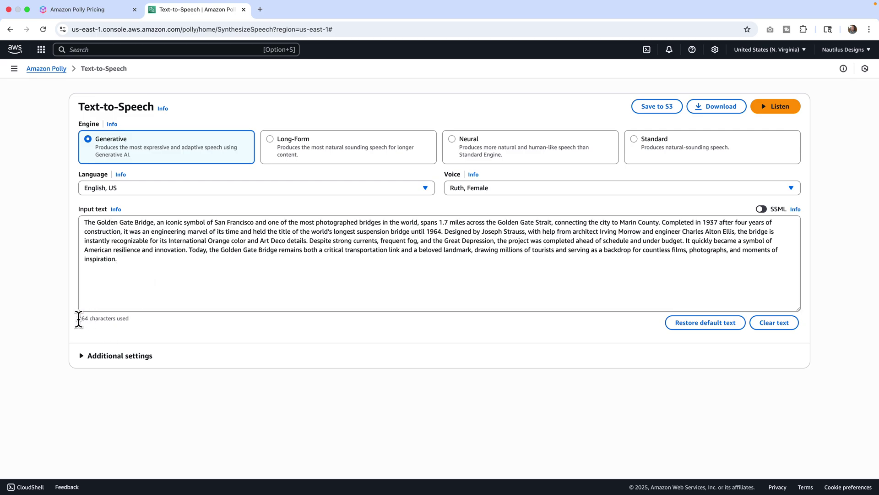
drag(79, 319, 94, 319)
Switch the region to Ohio (us-east-2) to inspect its supported engines, and return to N. Virginia (us-east-1).
click(764, 50)
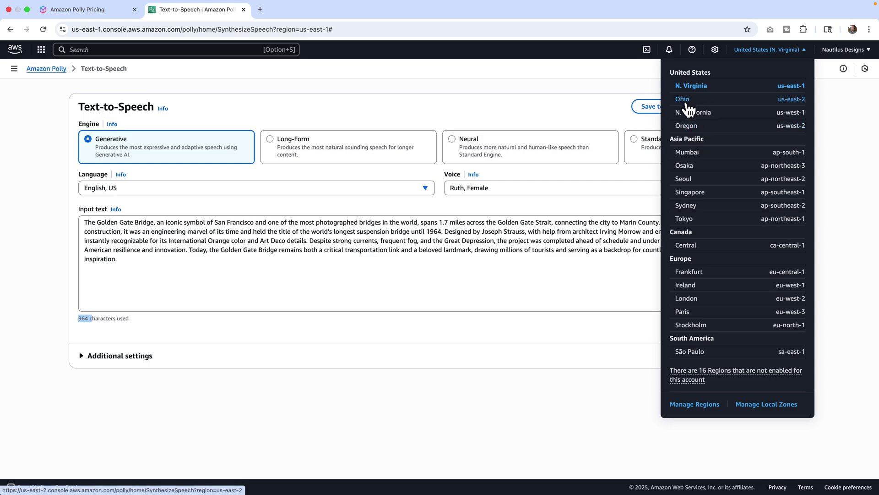
click(793, 102)
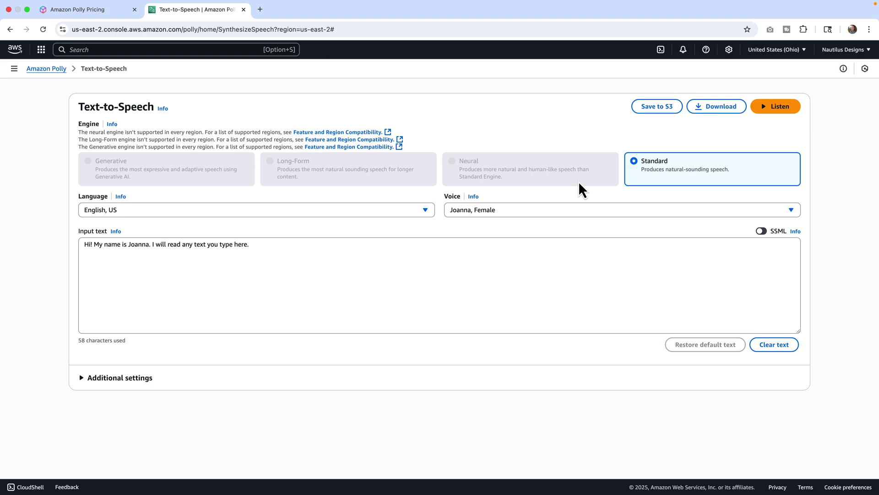
click(764, 53)
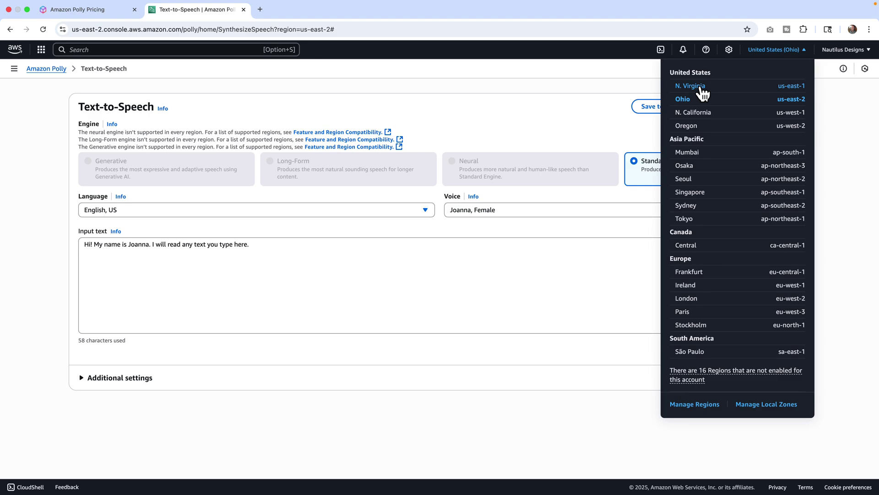
click(795, 89)
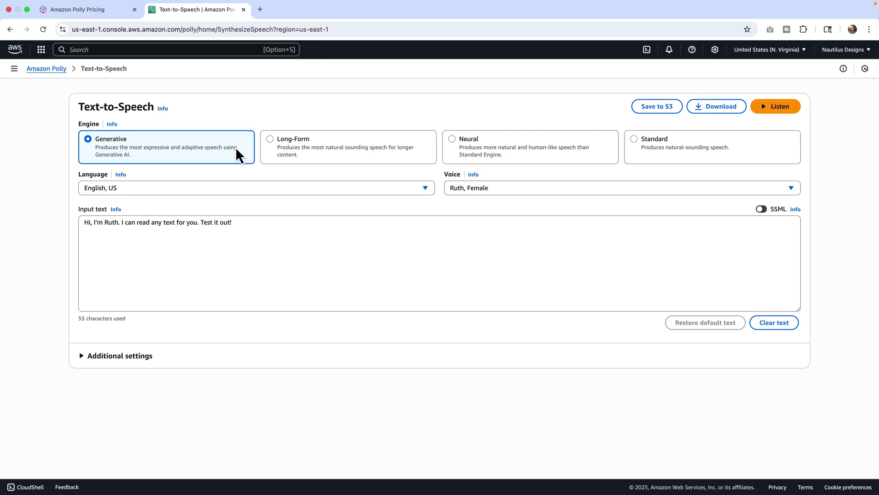
Replace the default input text with the Golden Gate Bridge passage and listen to it with the Standard engine's Joanna voice.
click(255, 232)
key(super+a)
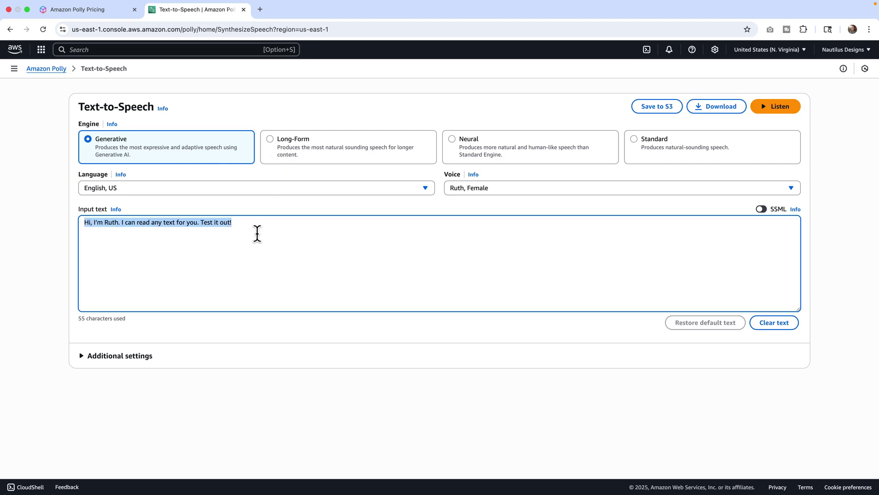
text(The Golden Gate Bridge, an iconic symbol of San Francisco and one of the most photographed bridges in the world, spans 1.7 miles across the Golden Gate Strait, connecting the city to Marin County. Completed in 1937 after four years of construction, it was an engineering marvel of its time and held the title of the world’s longest suspension bridge until 1964. Designed by Joseph Strauss, with help from architect Irving Morrow and engineer Charles Alton Ellis, the bridge is instantly recognizable for its International Orange color and Art Deco details. Despite strong currents, frequent fog, and the Great Depression, the project was completed ahead of schedule and under budget. It quickly became a symbol of American resilience and innovation. Today, the Golden Gate Bridge remains both a critical transportation link and a beloved landmark, drawing millions of tourists and serving as a backdrop for countless films, photographs, and moments of inspiration.)
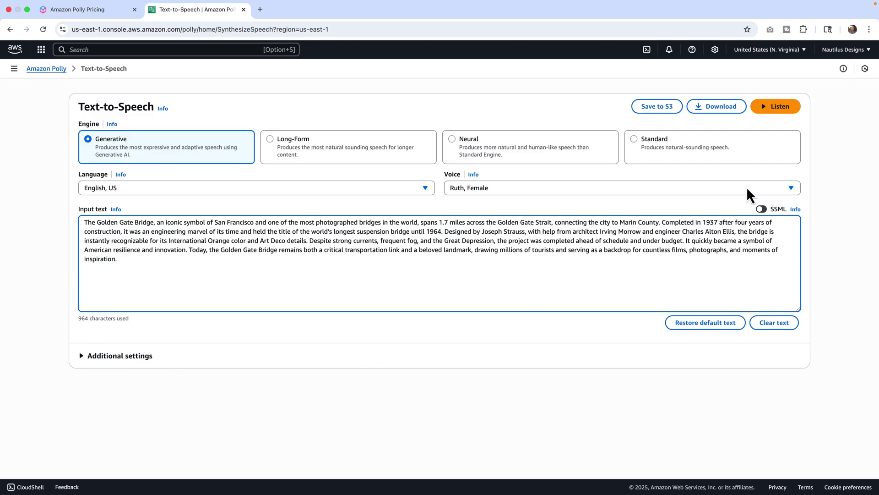
click(778, 110)
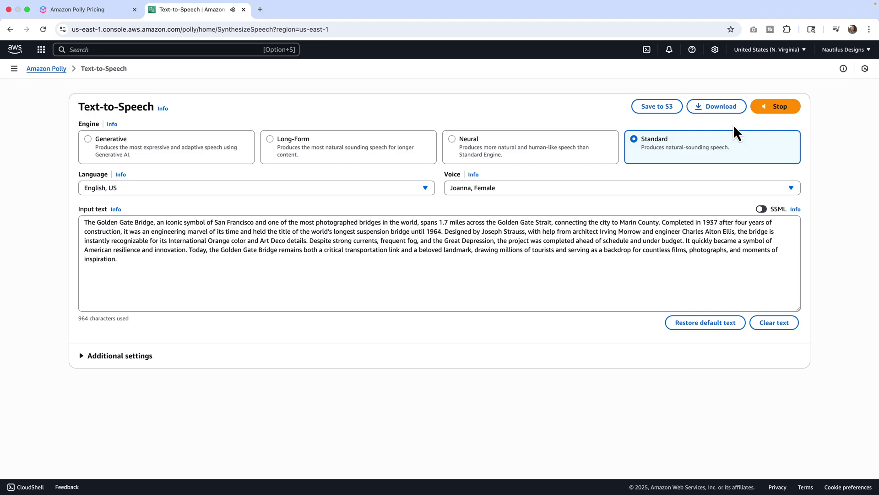
click(776, 119)
Shorten the passage by deleting everything from "Despite strong currents" to the end, and highlight the word "Marin".
click(309, 297)
drag(308, 241, 312, 263)
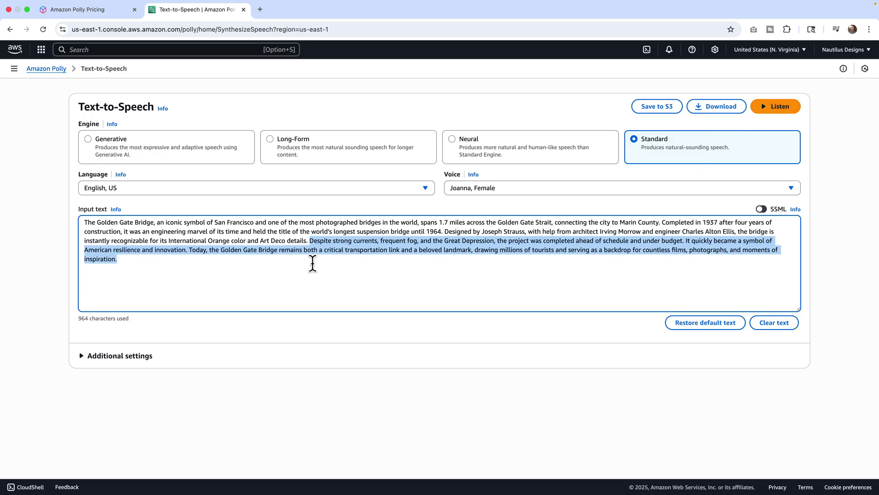
key(BackSpace)
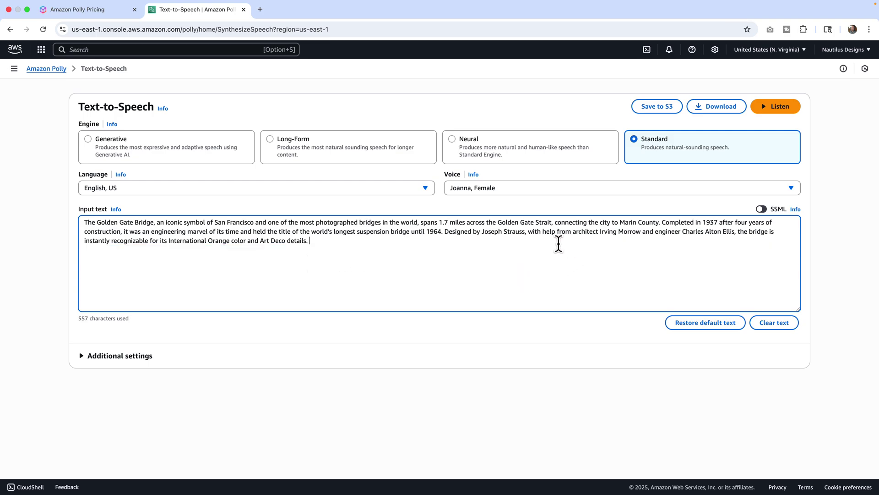
double_click(625, 222)
click(627, 204)
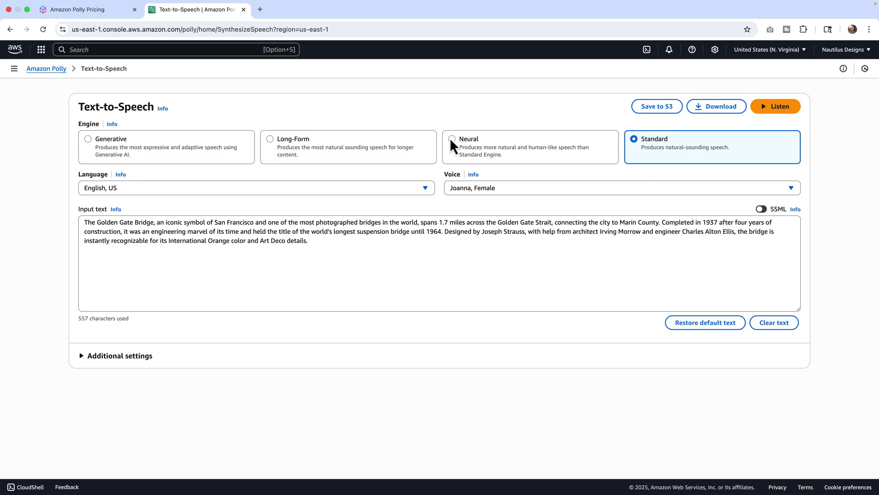
Listen to the shortened passage with the Neural engine's Joanna voice, and select the Long-Form engine with the Ruth voice.
click(463, 141)
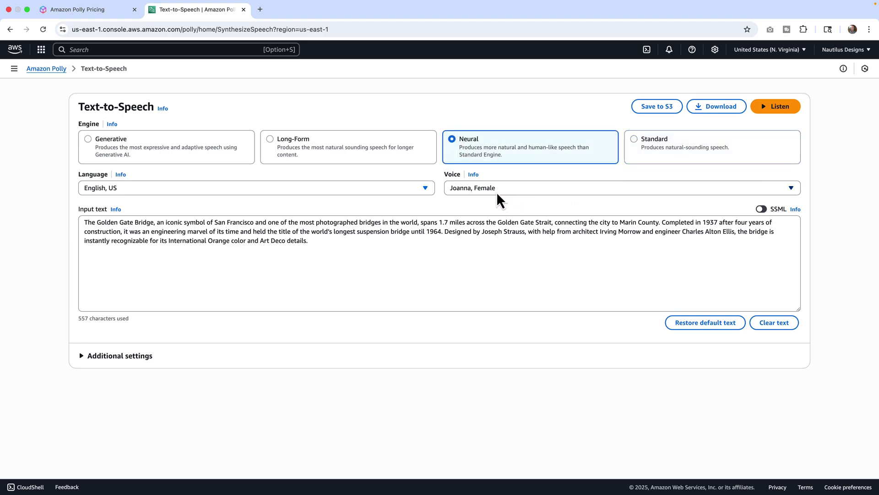
click(780, 111)
click(298, 141)
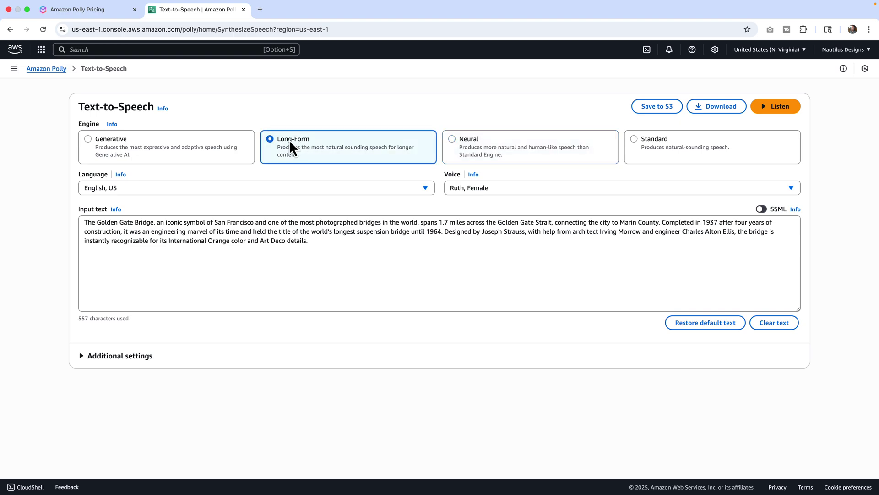
click(471, 190)
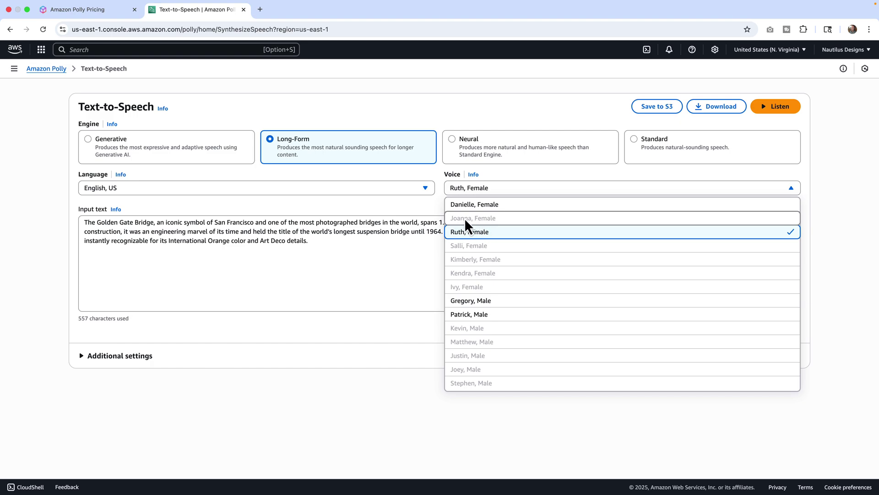
click(471, 236)
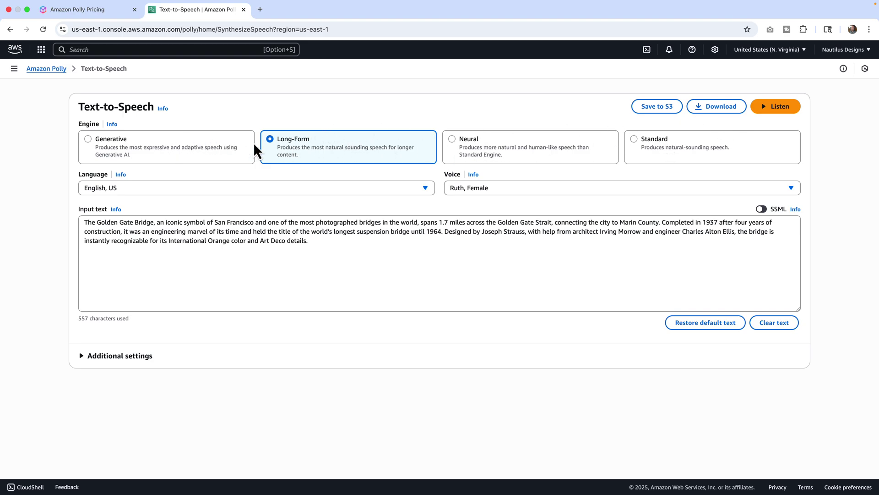
Listen to the passage with the Generative engine's Ruth voice and highlight the word "Marin" in the text.
click(117, 141)
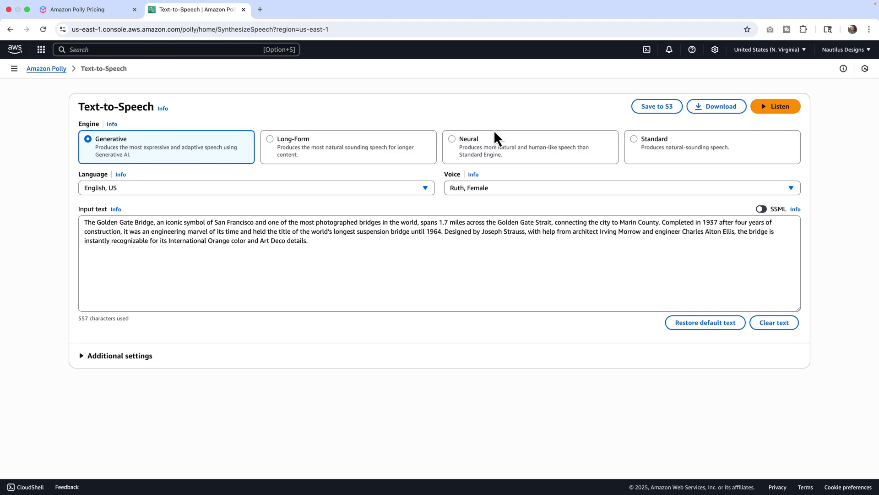
click(775, 110)
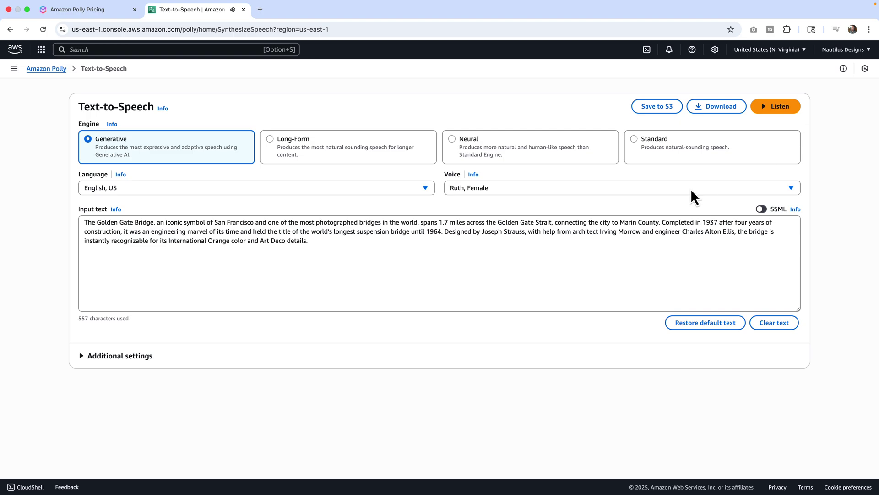
double_click(628, 222)
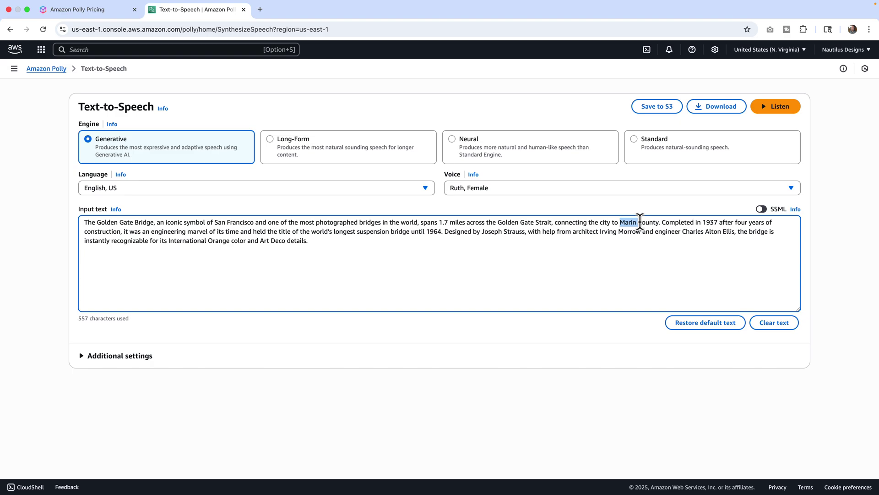
click(341, 244)
Change the Generative voice to Matthew, Male and listen to the passage.
click(476, 189)
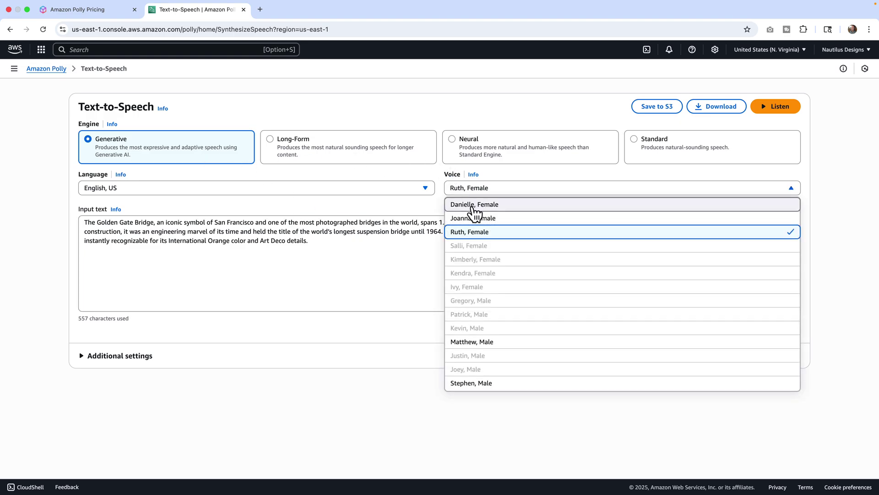
click(508, 343)
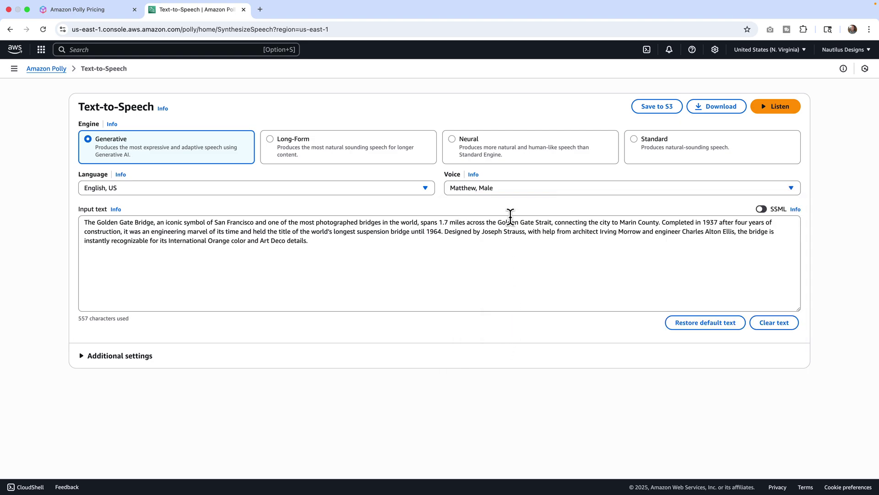
click(781, 110)
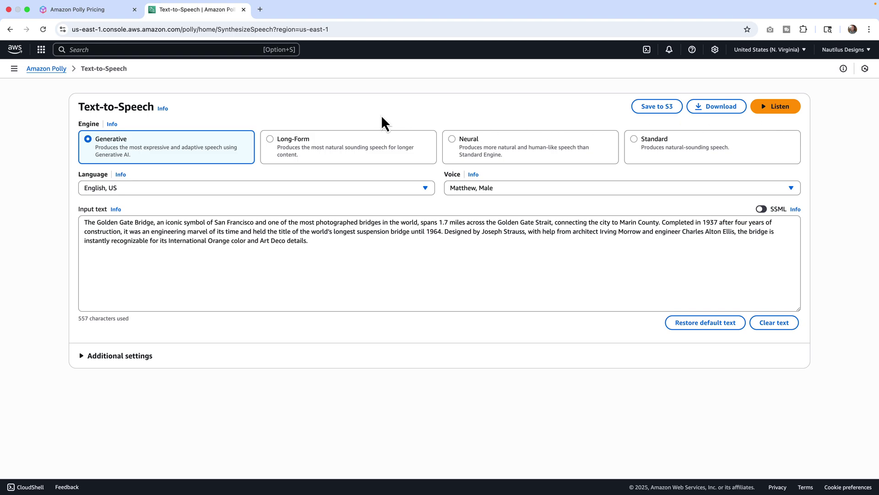
Return to the pricing page and examine the text length of the example with 1,000 requests of 1,000 characters.
click(74, 9)
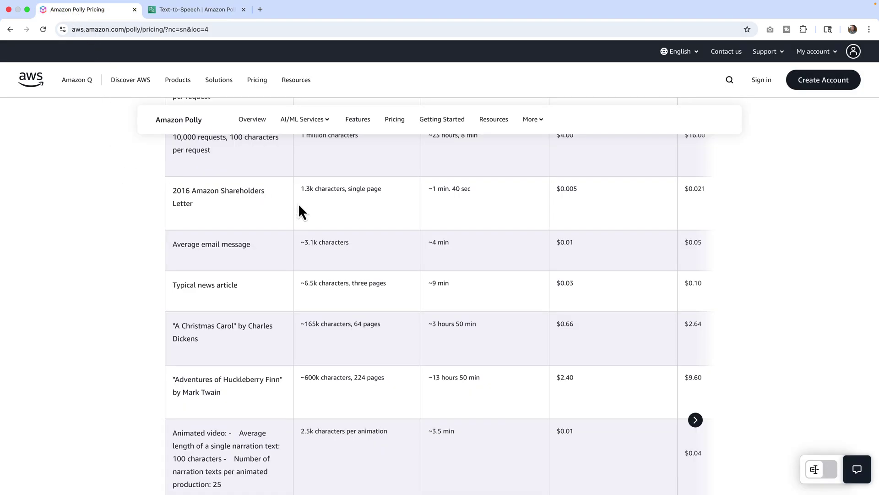
scroll(298, 203, up, 4)
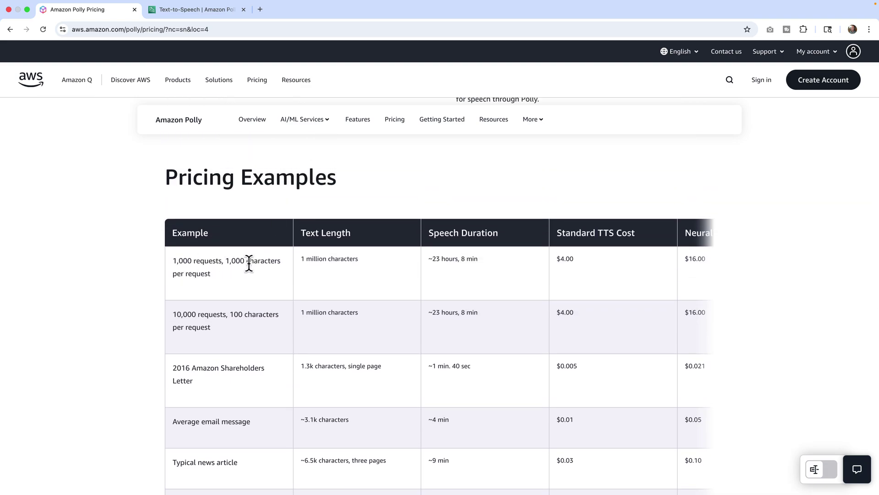
drag(301, 259, 357, 260)
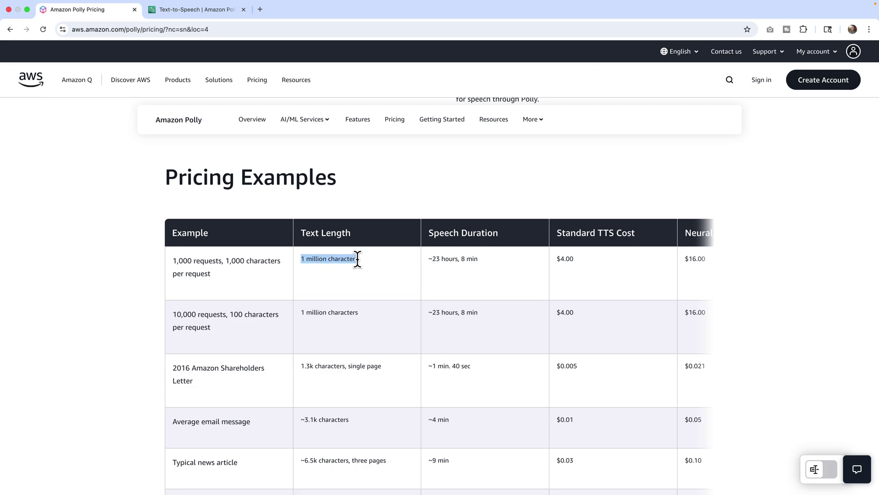
click(355, 259)
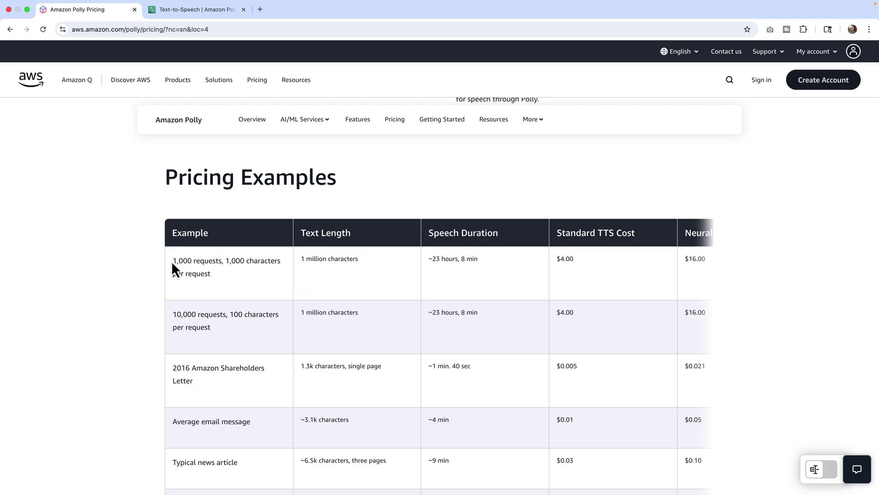
drag(172, 262, 224, 259)
drag(225, 260, 279, 260)
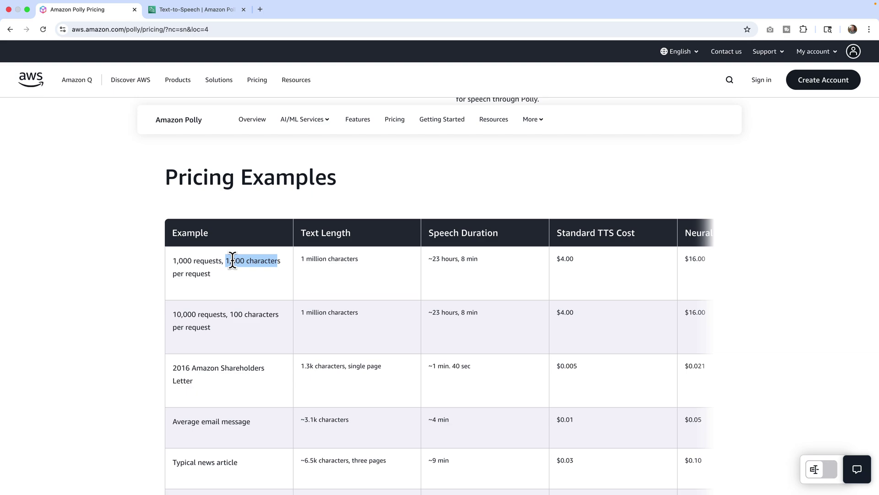
Check the Generative TTS cost of the 1,000-request example, and go back to the voice pricing and free tier text.
scroll(369, 287, right, 8)
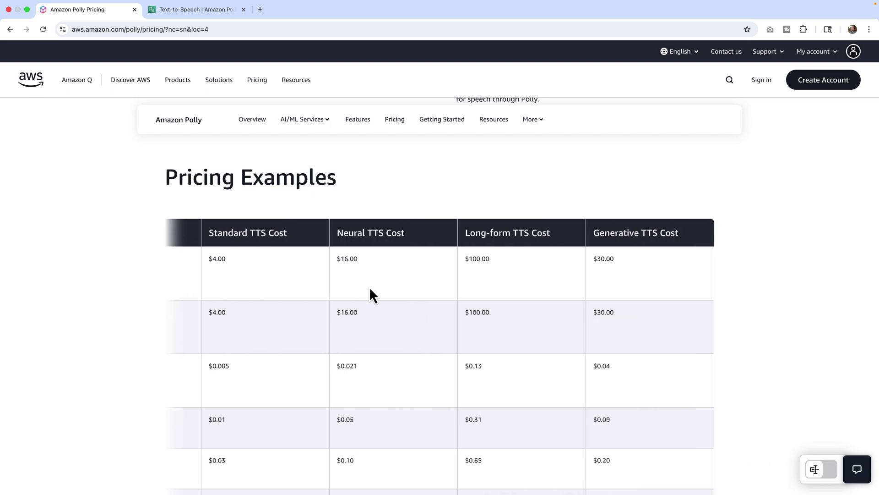
drag(593, 260, 621, 259)
scroll(616, 267, left, 4)
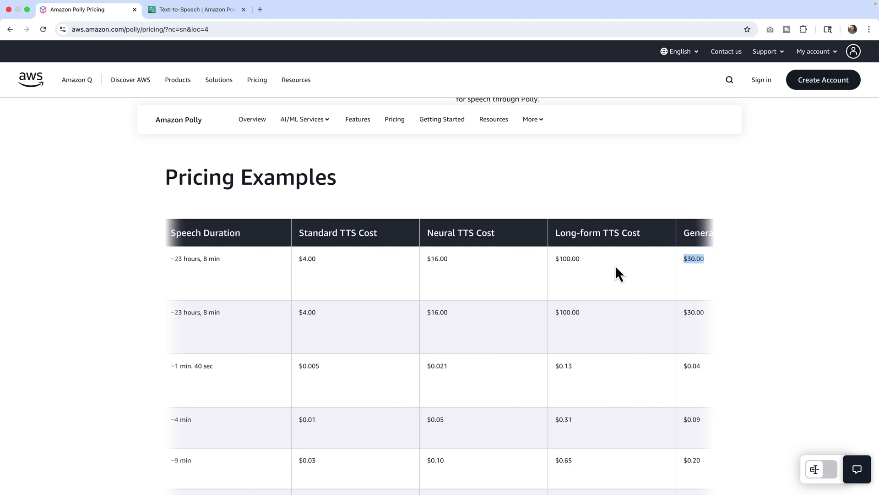
scroll(616, 268, up, 3)
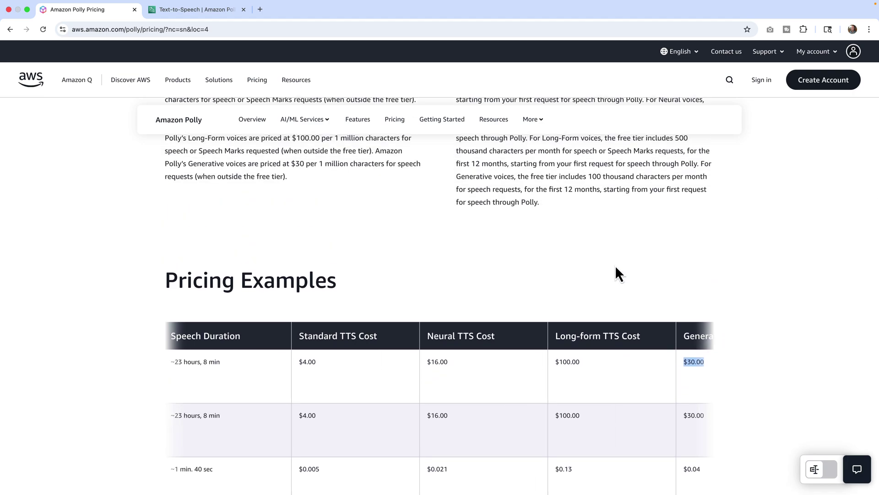